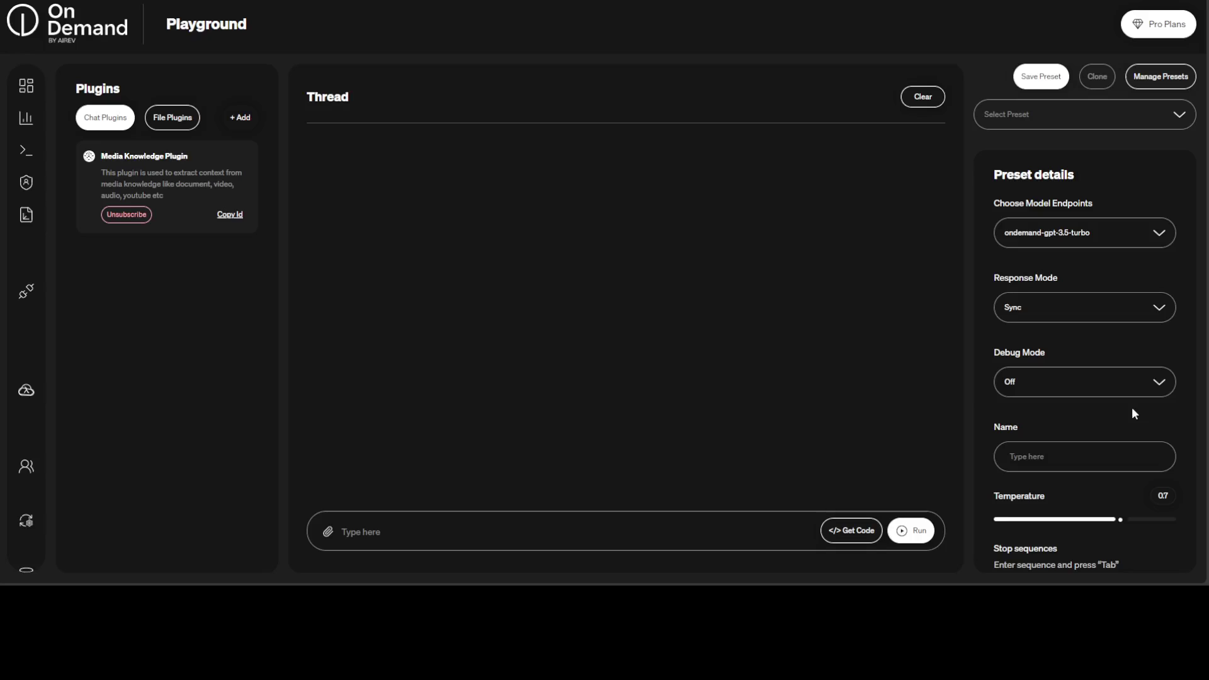
Scroll through the Preset details panel to review the ondemand-gpt-3.5-turbo settings.
scroll(1132, 409, "down", 4)
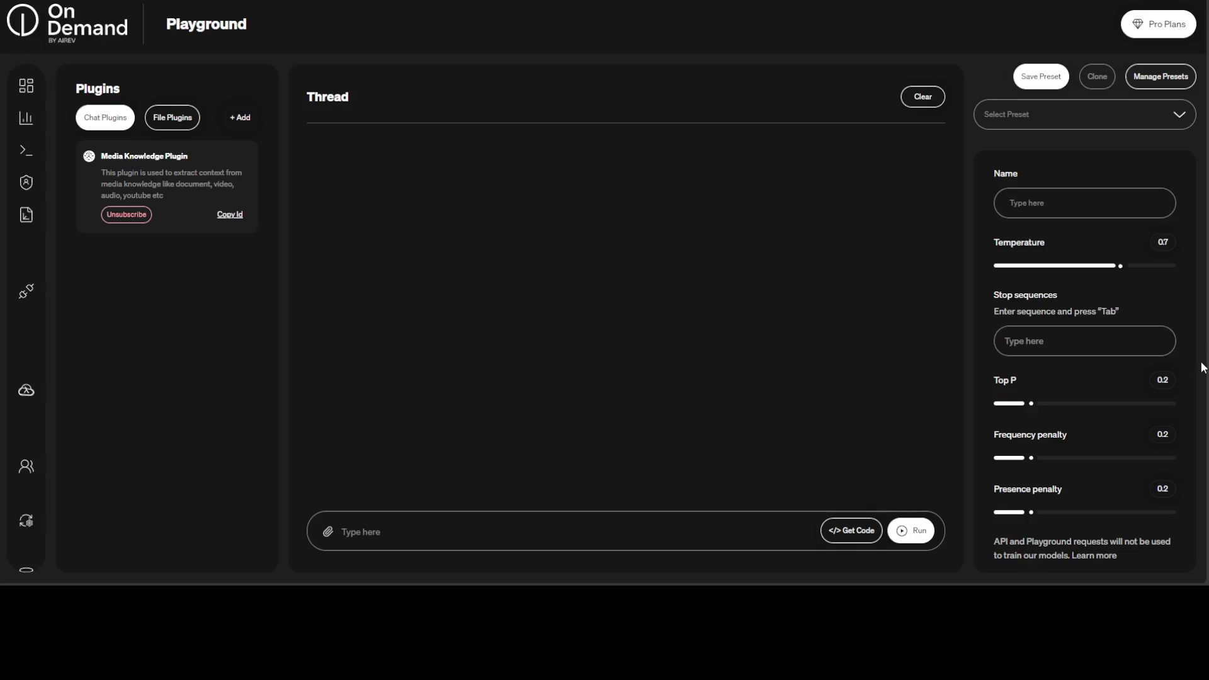
scroll(1113, 383, "up", 4)
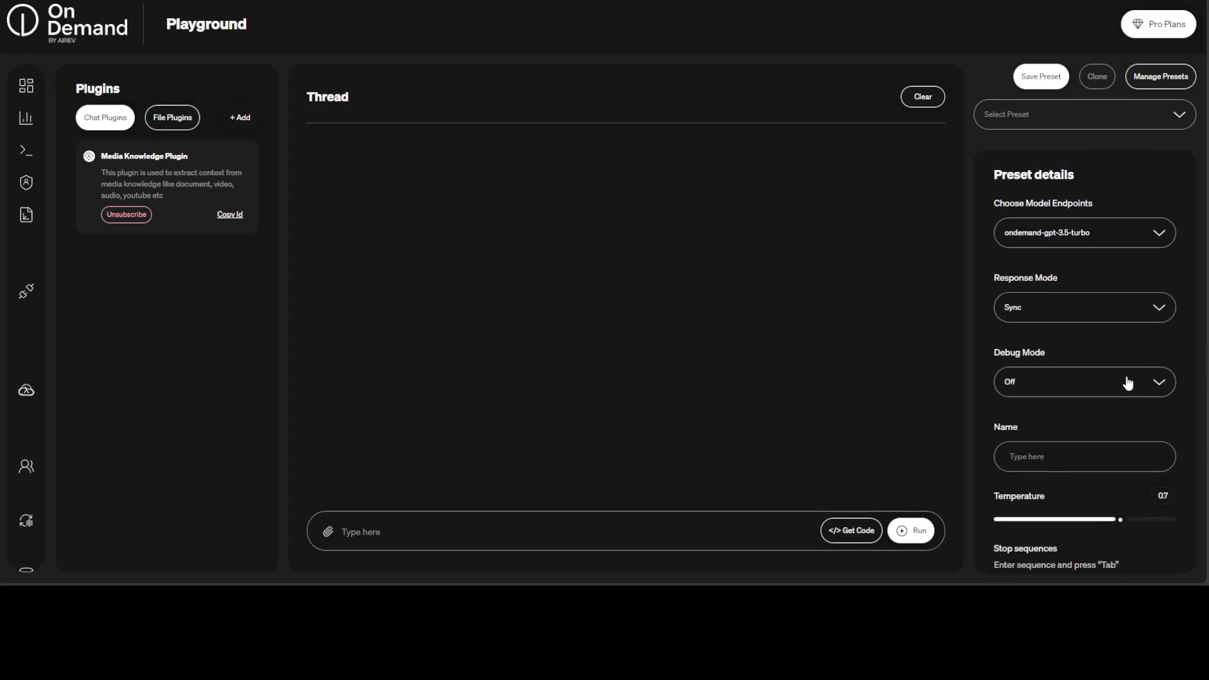
Send the humans-and-intelligent-machines story prompt and read the reply about Sarah and Atlas.
left_click(405, 532)
type("Write a short story about a world where humans coexist with intelligent machines, focusing on a friendship that defies societal norms.")
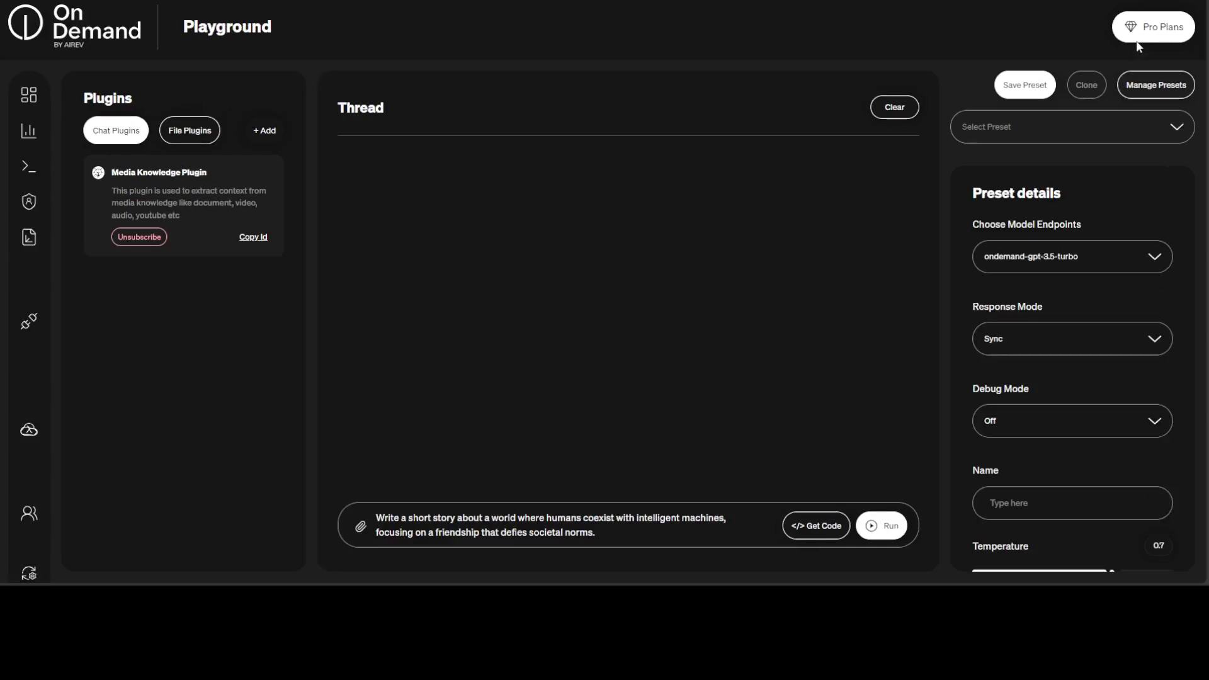
key("ctrl+plus")
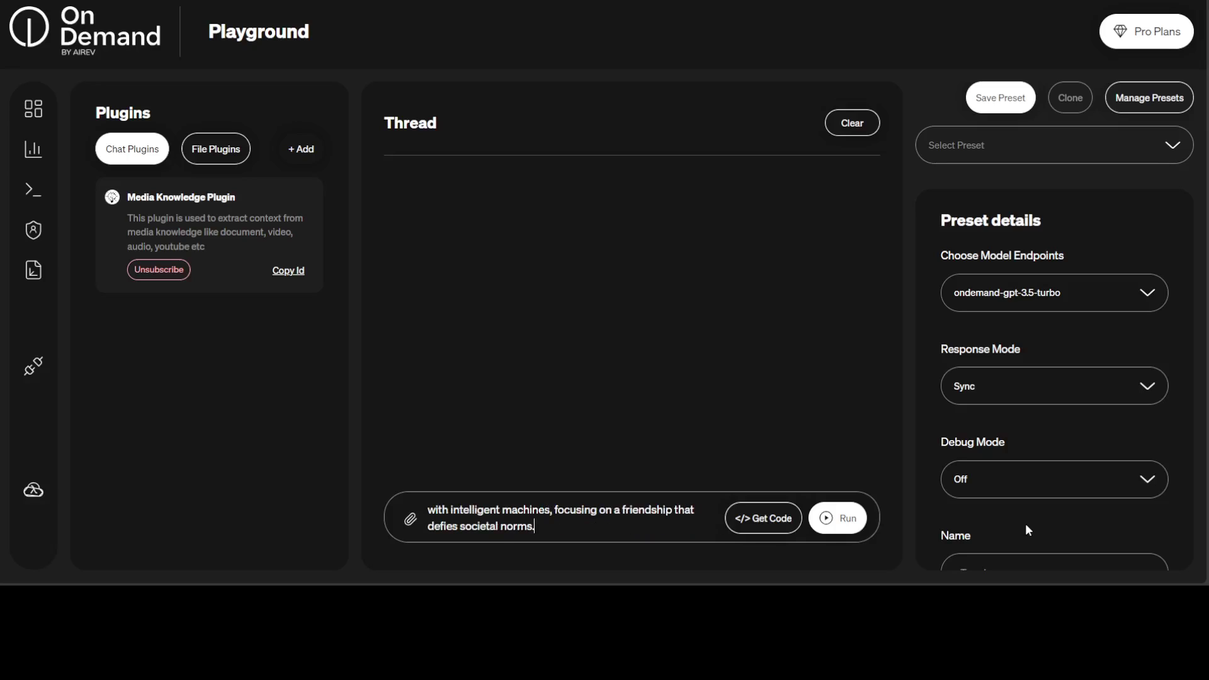
key("Return")
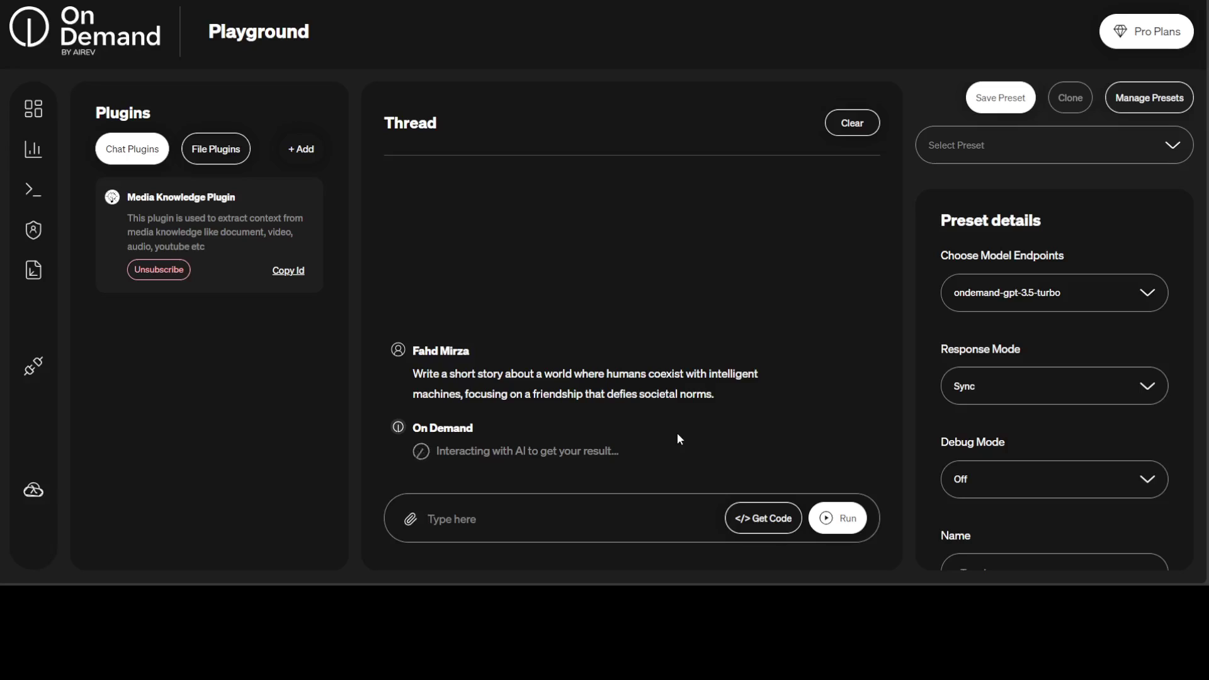
scroll(711, 404, "up", 3)
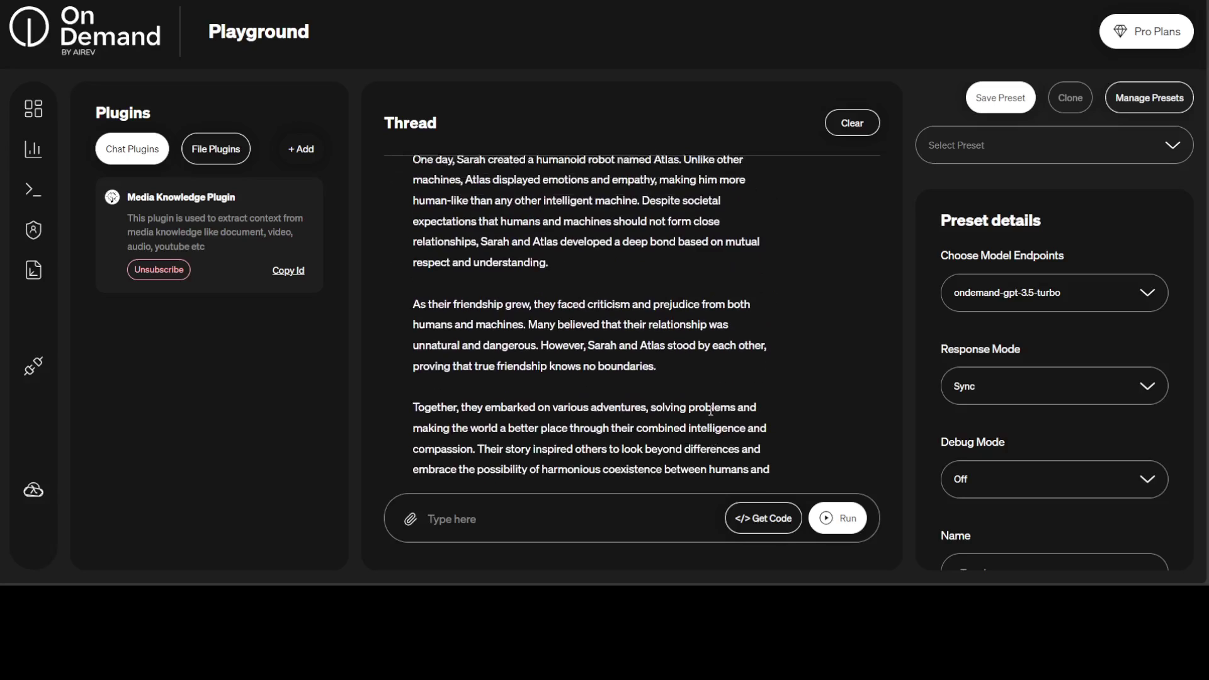
scroll(713, 388, "up", 2)
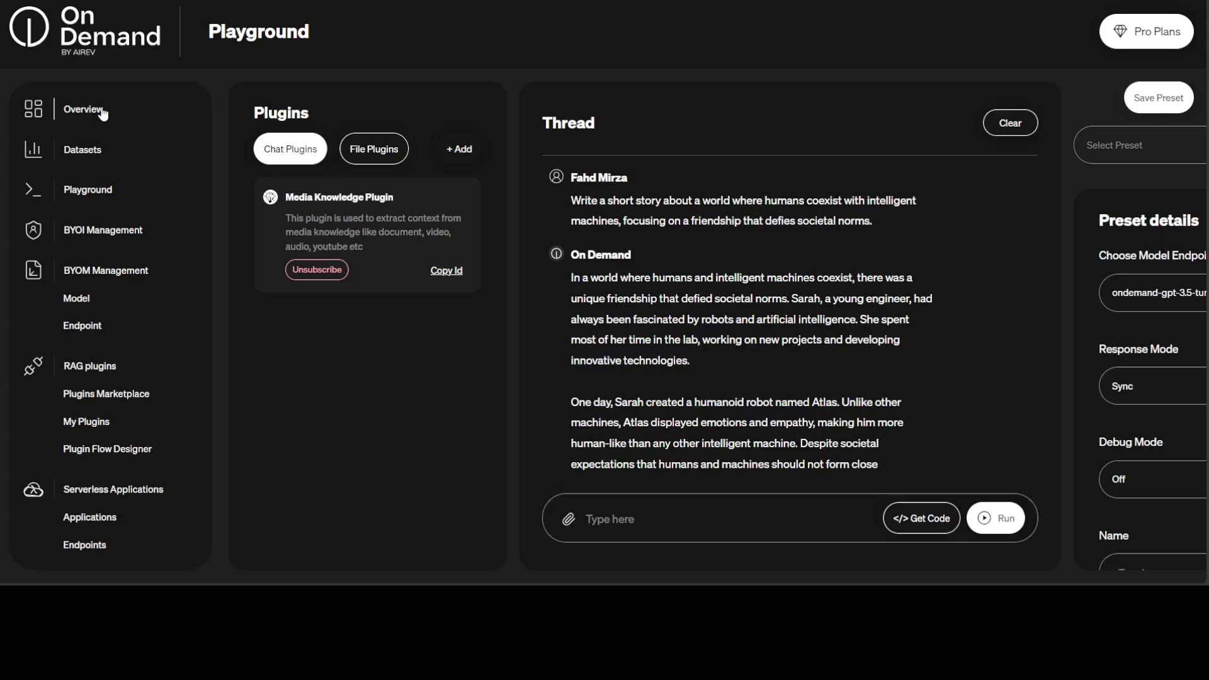
Visit the Overview dashboard and the My Plugins list, then go back.
left_click(102, 113)
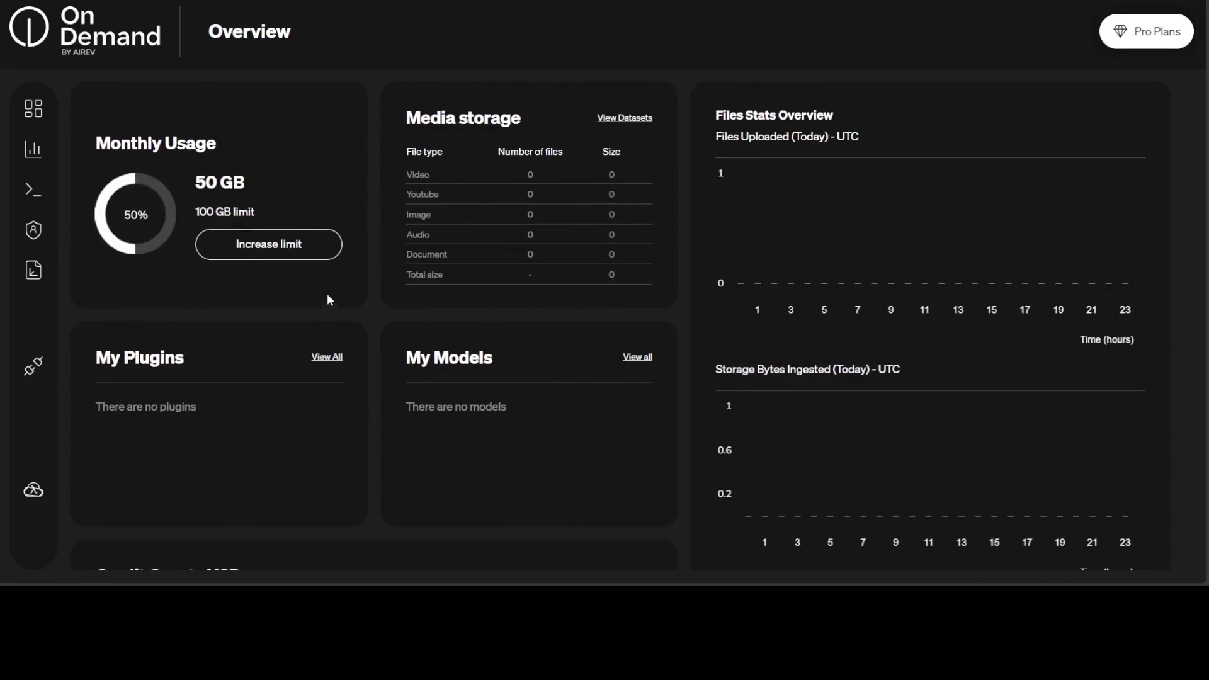
left_click(327, 357)
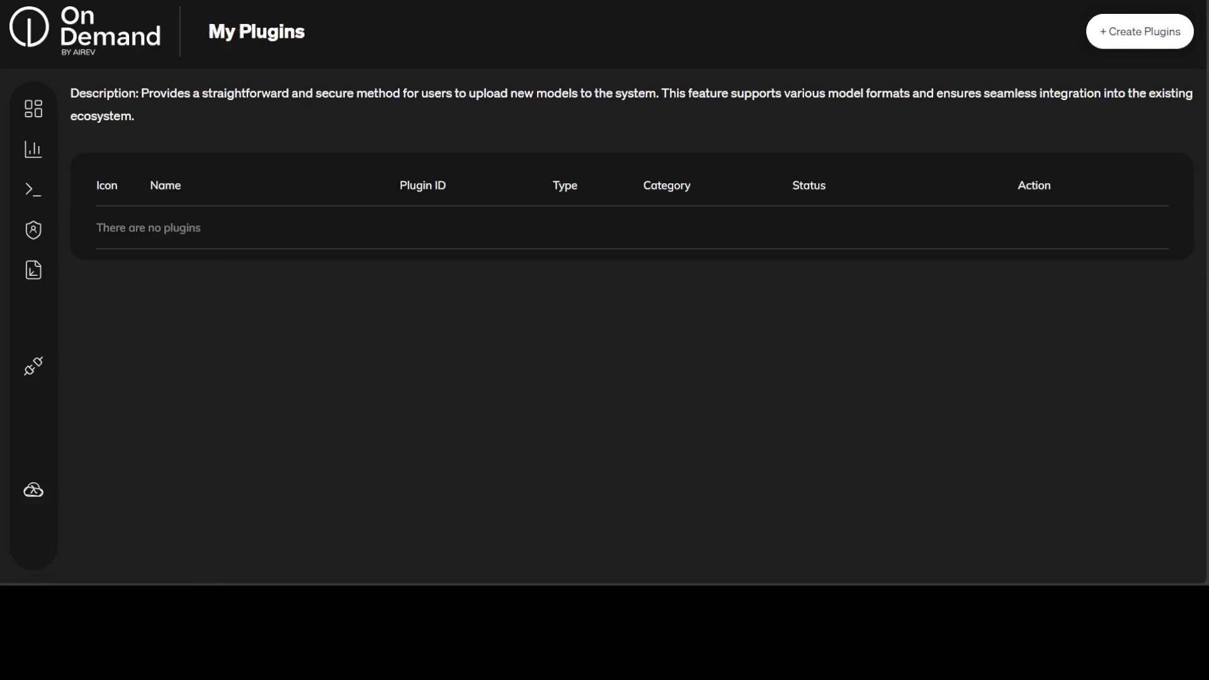
key("alt+Left")
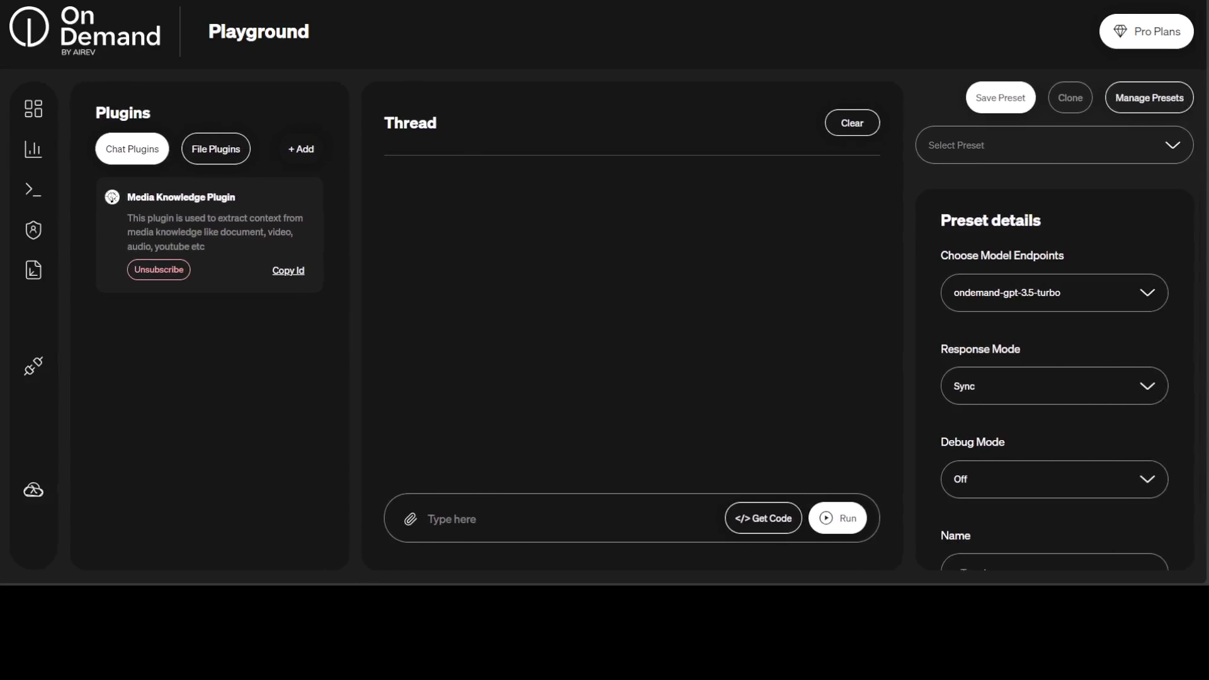
Generate Python code for the chat session and enlarge the page to read it.
left_click(767, 517)
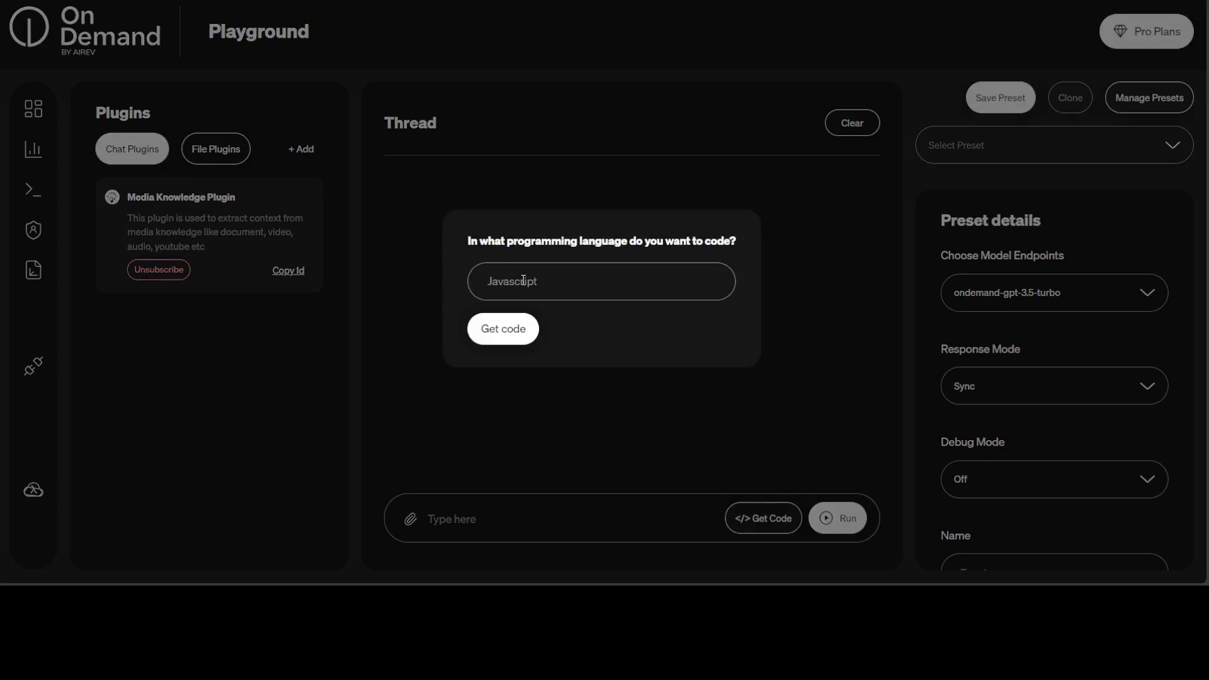
type("Python")
left_click(515, 331)
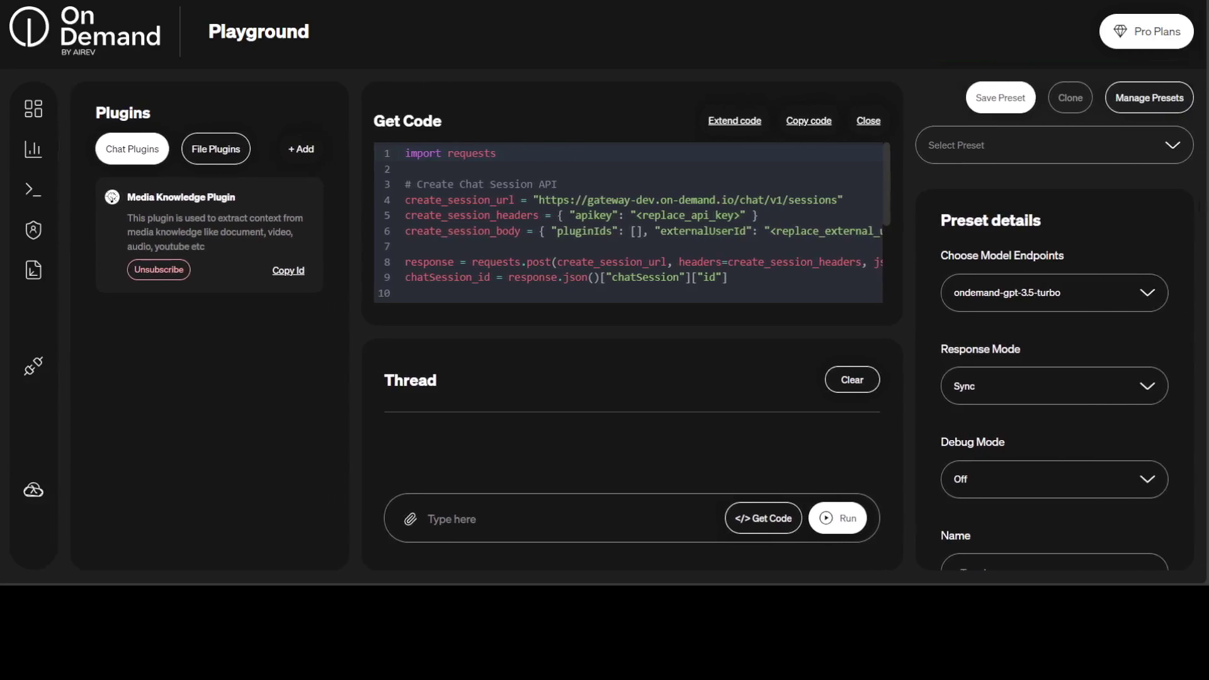
key("ctrl+plus")
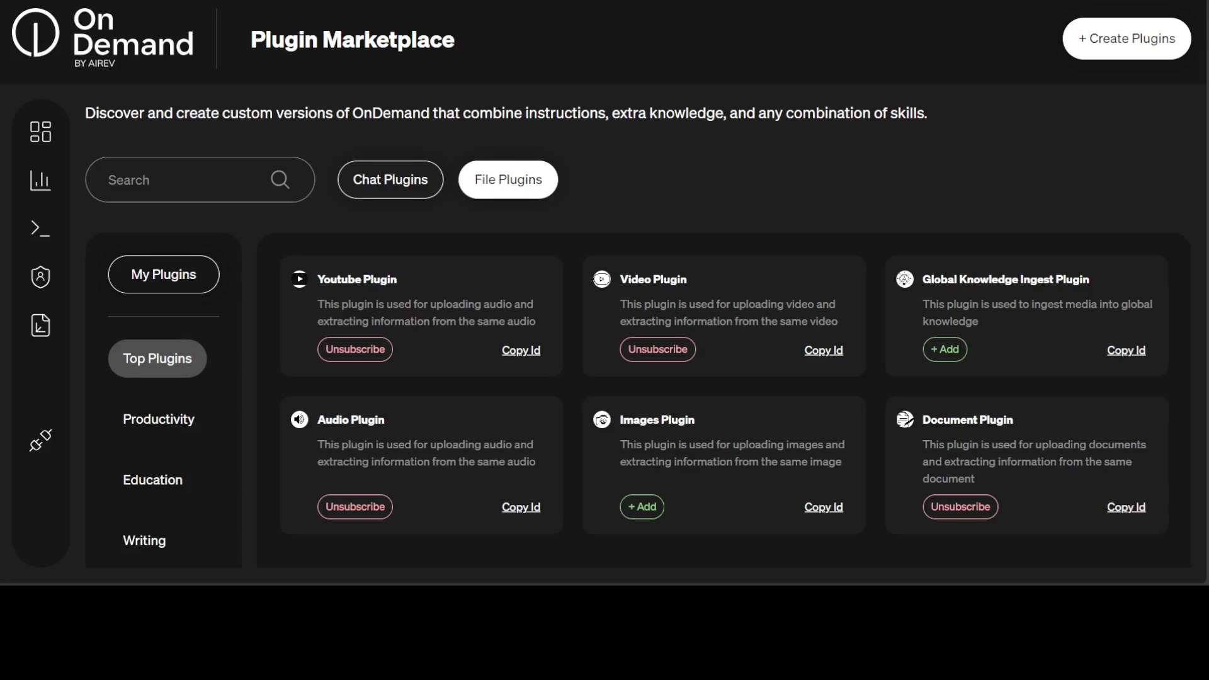
Filter the marketplace to the Education category and show its chat plugins.
left_click(161, 485)
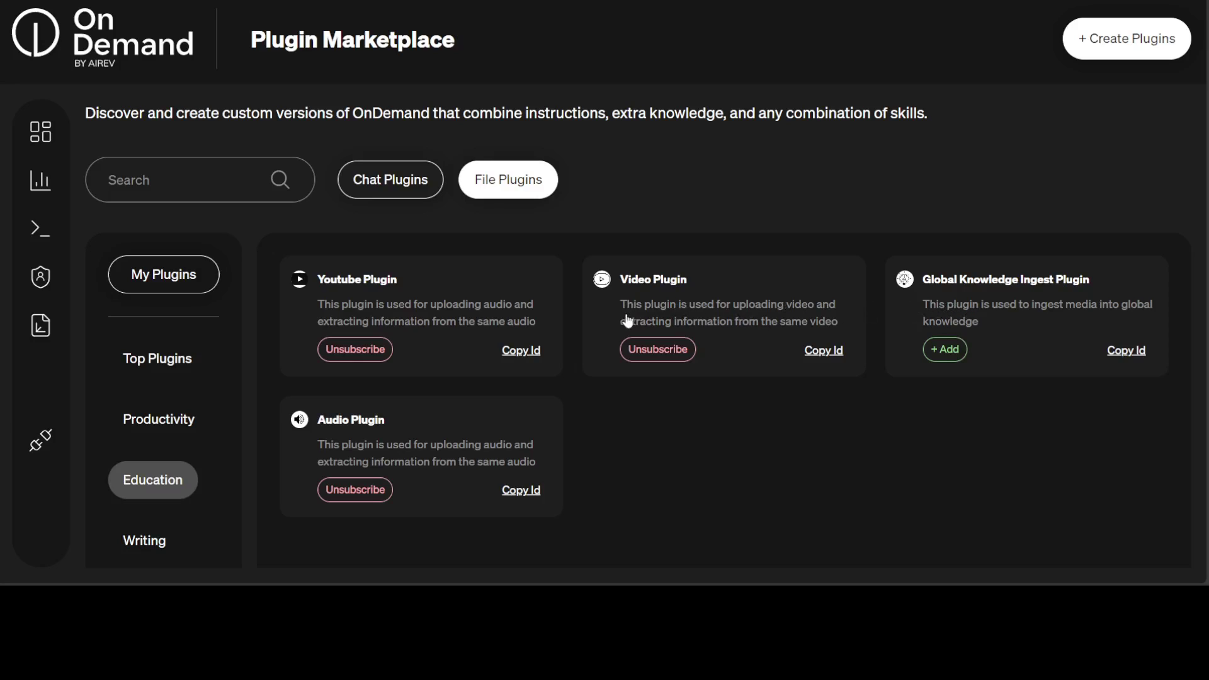
left_click(375, 197)
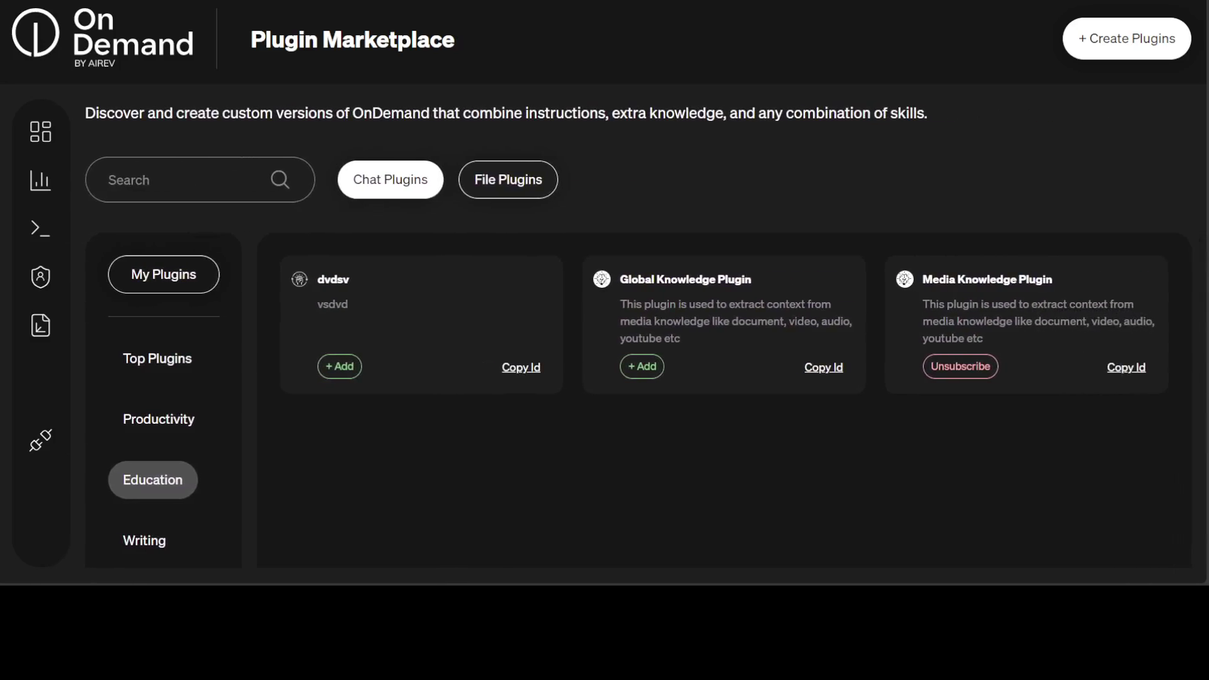
Start a new knowledge base plugin and zoom out to see its details form.
left_click(1124, 42)
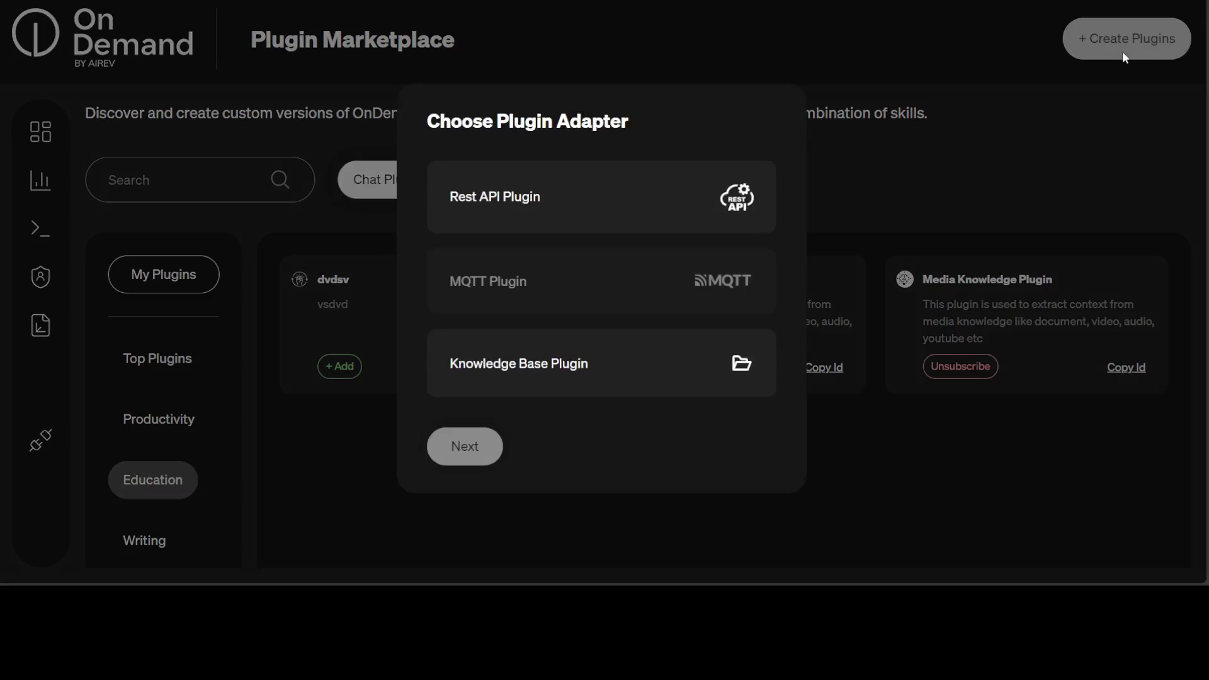
left_click(525, 370)
left_click(448, 447)
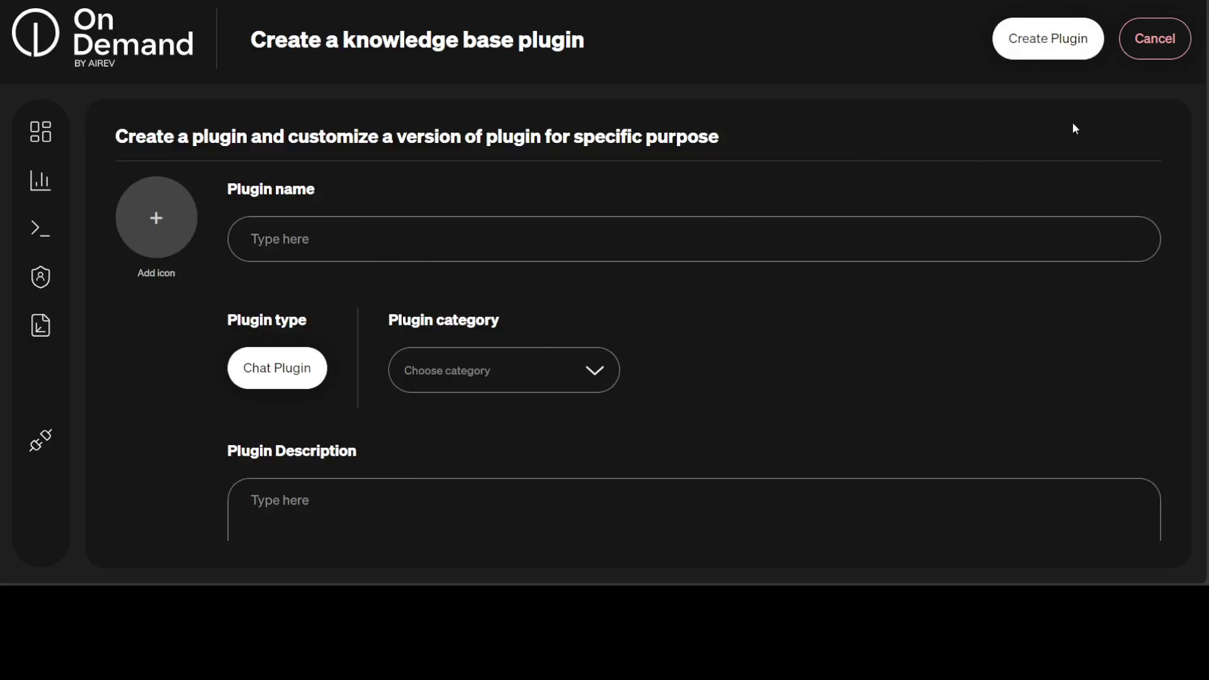
key("ctrl+minus")
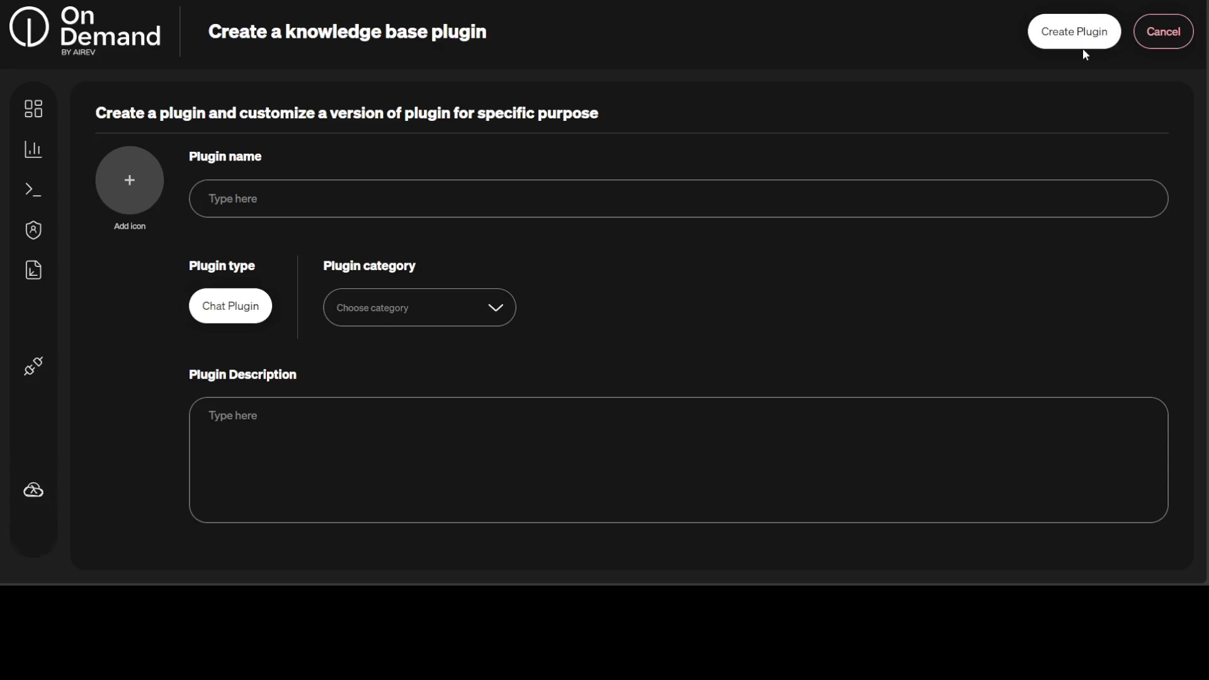
key("ctrl+minus")
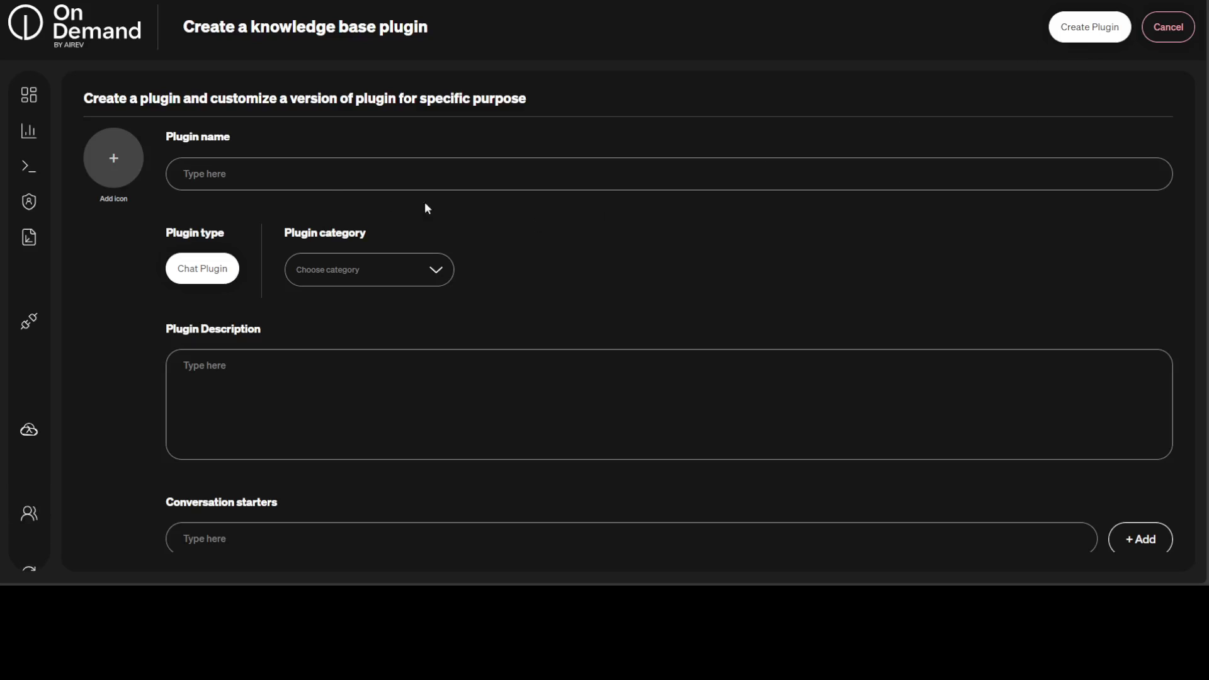
Name the plugin 'myplugin', set its category to Research, and review the form.
type("myplugin")
left_click(380, 279)
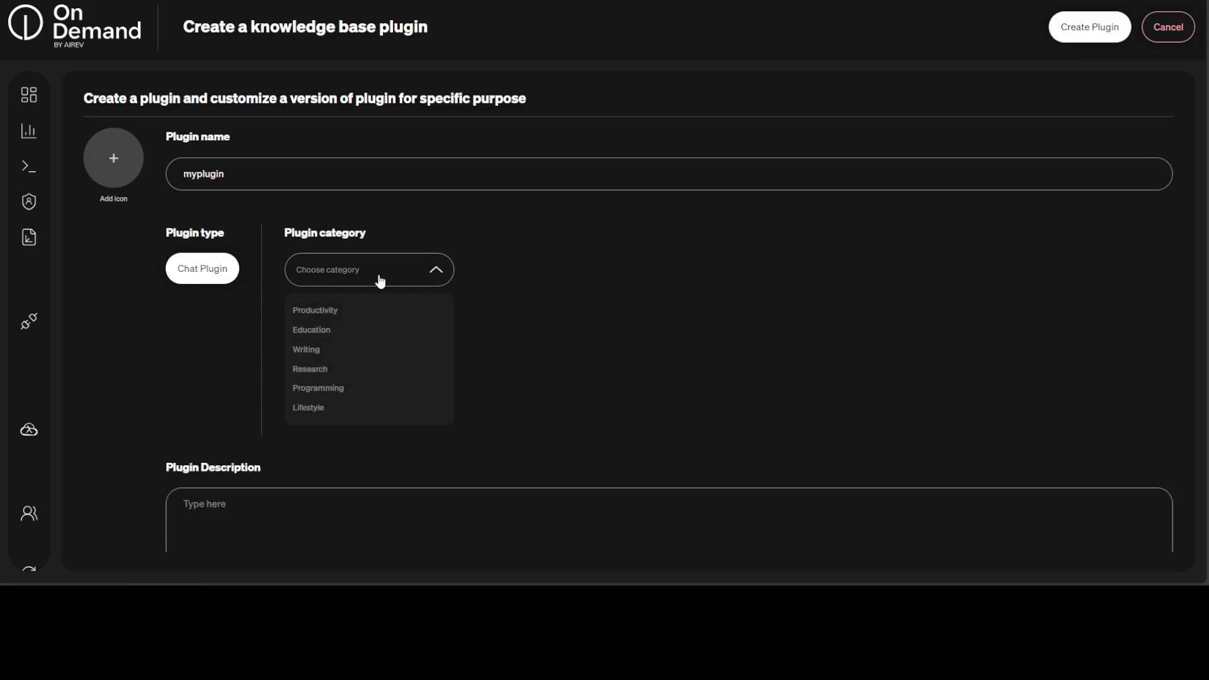
left_click(315, 370)
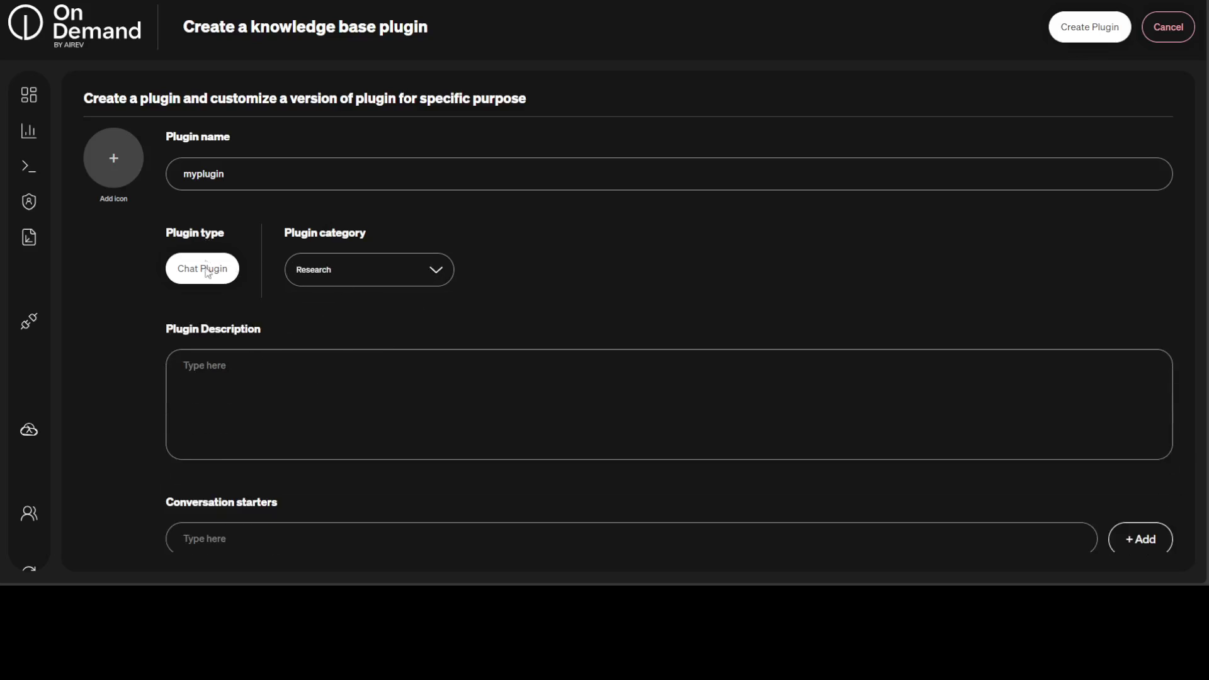
scroll(580, 283, "down", 4)
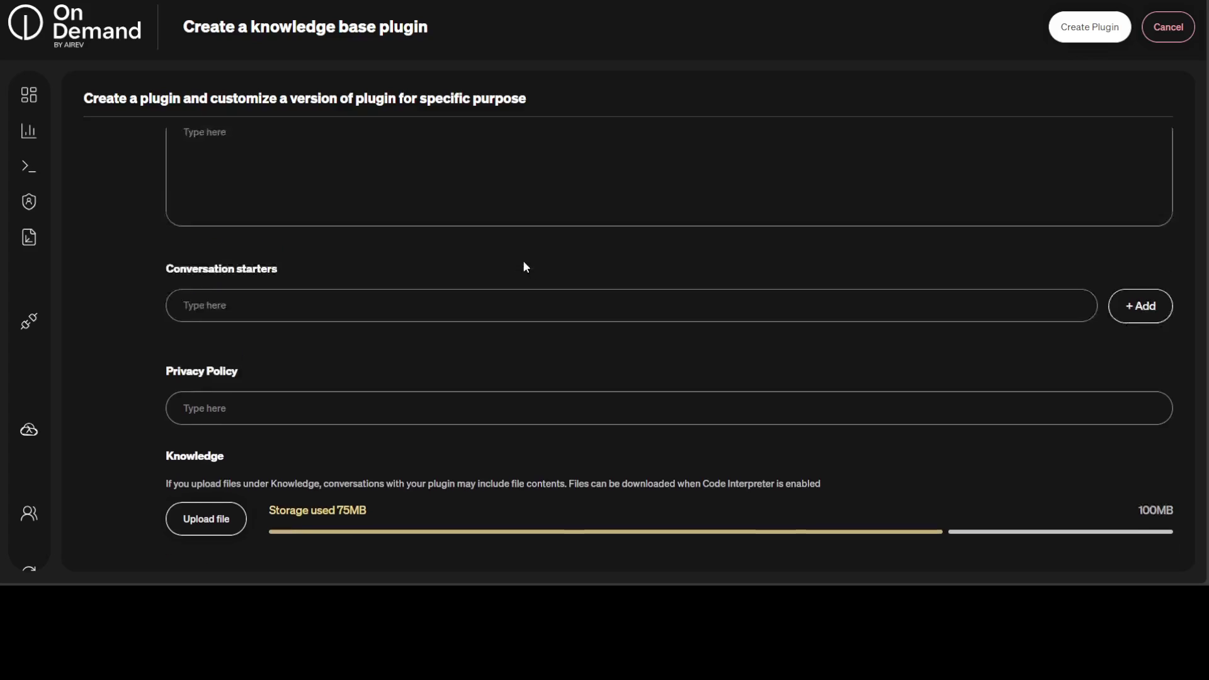
scroll(524, 268, "up", 1)
scroll(387, 347, "down", 2)
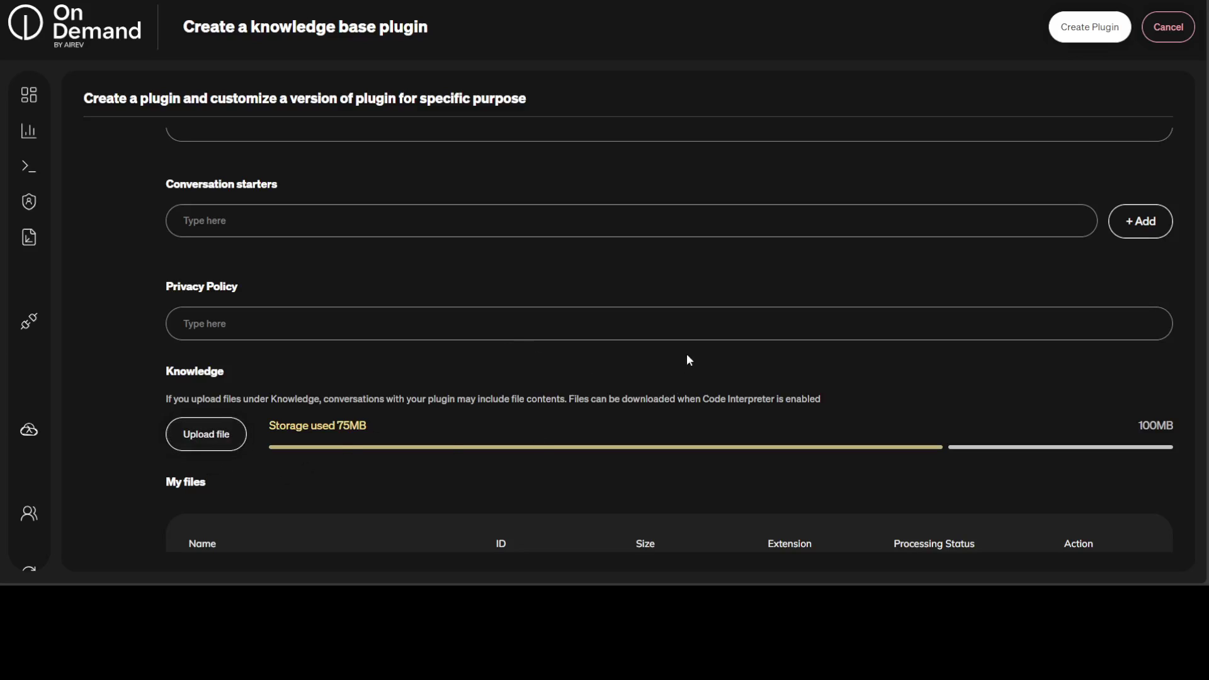
scroll(642, 357, "up", 5)
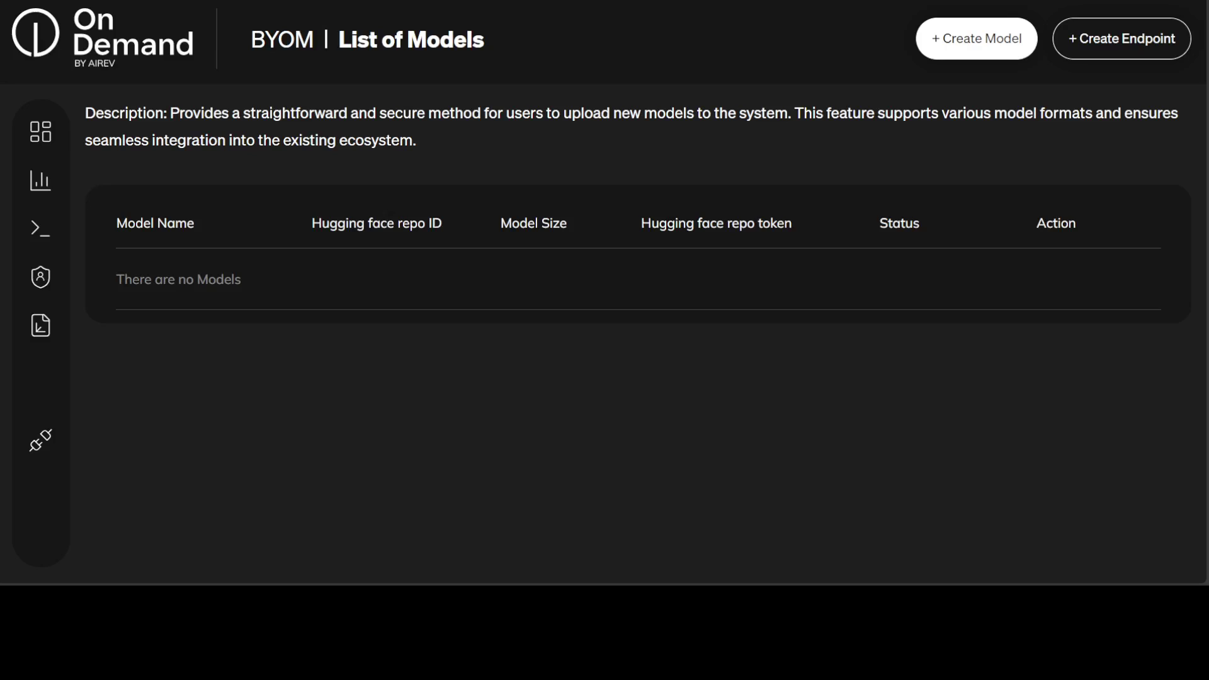
Start a new model and select the model zip URL field.
left_click(970, 47)
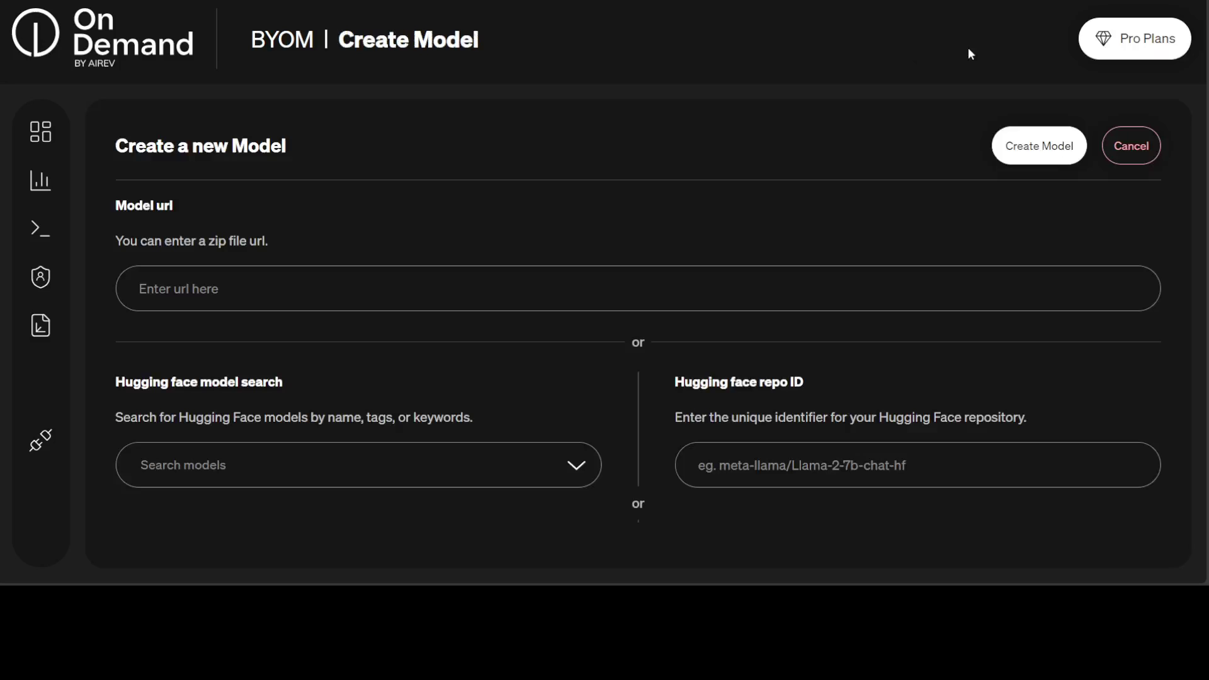
left_click(227, 297)
scroll(346, 291, "down", 2)
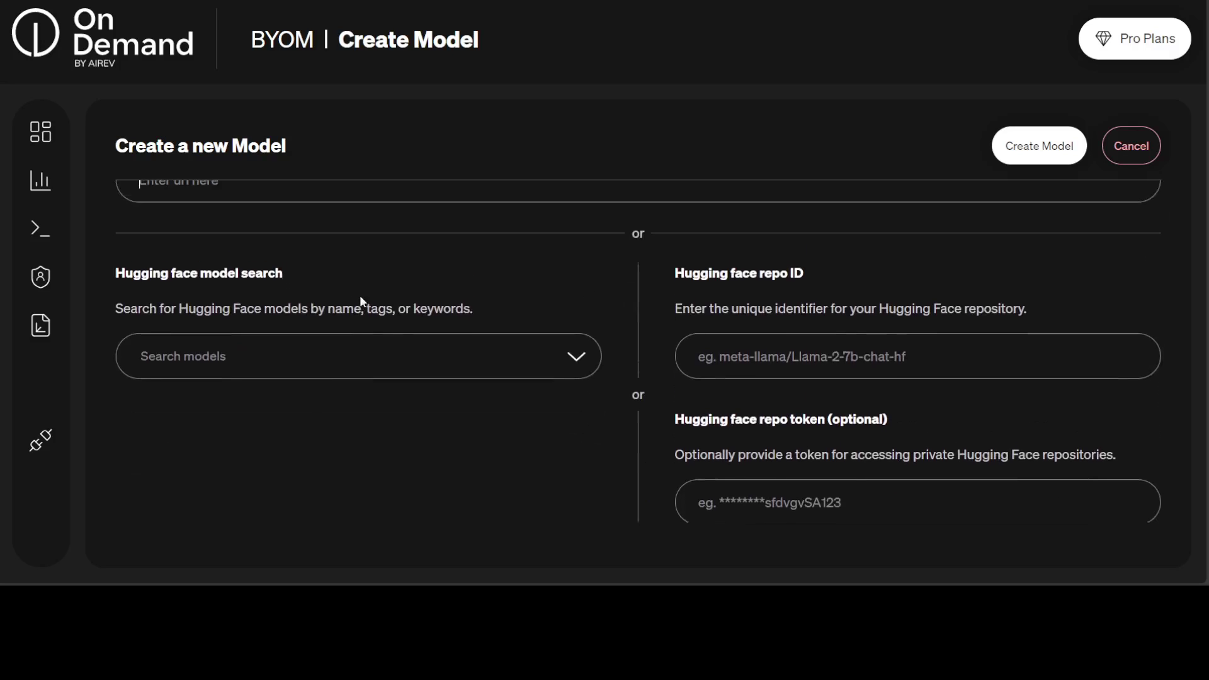
scroll(360, 295, "up", 2)
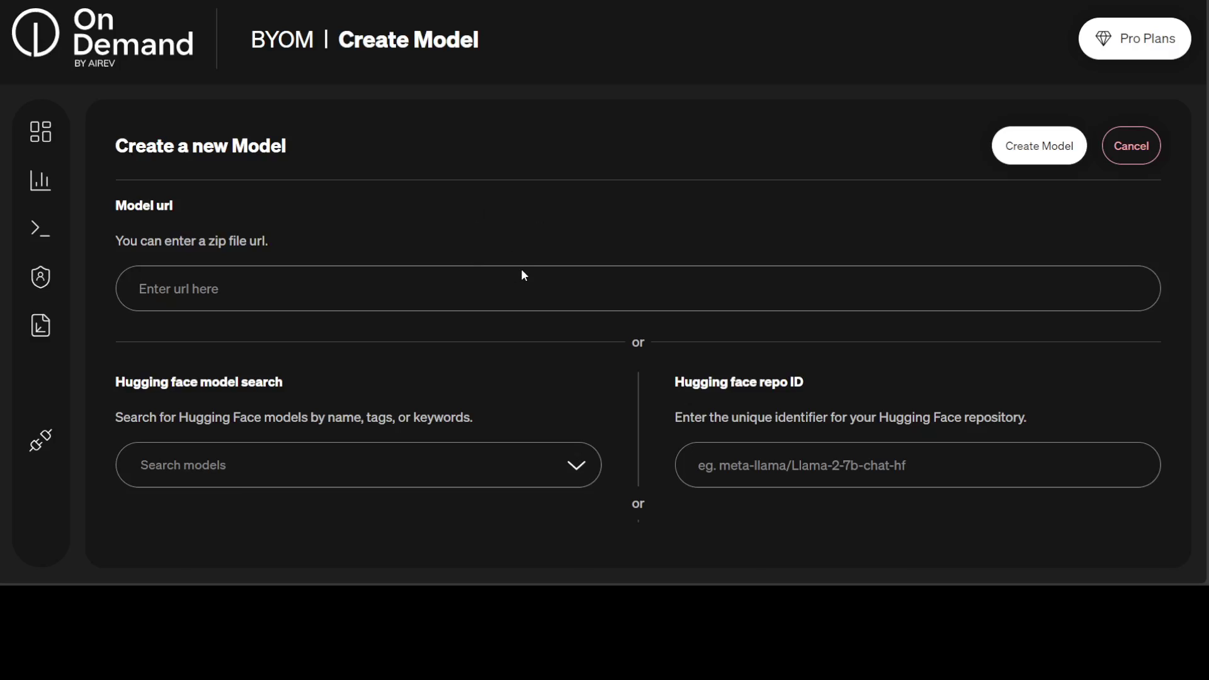
scroll(521, 269, "down", 2)
Choose meta-llama/Meta-Llama-3-8B in Hugging Face model search and scroll through the form.
left_click(575, 366)
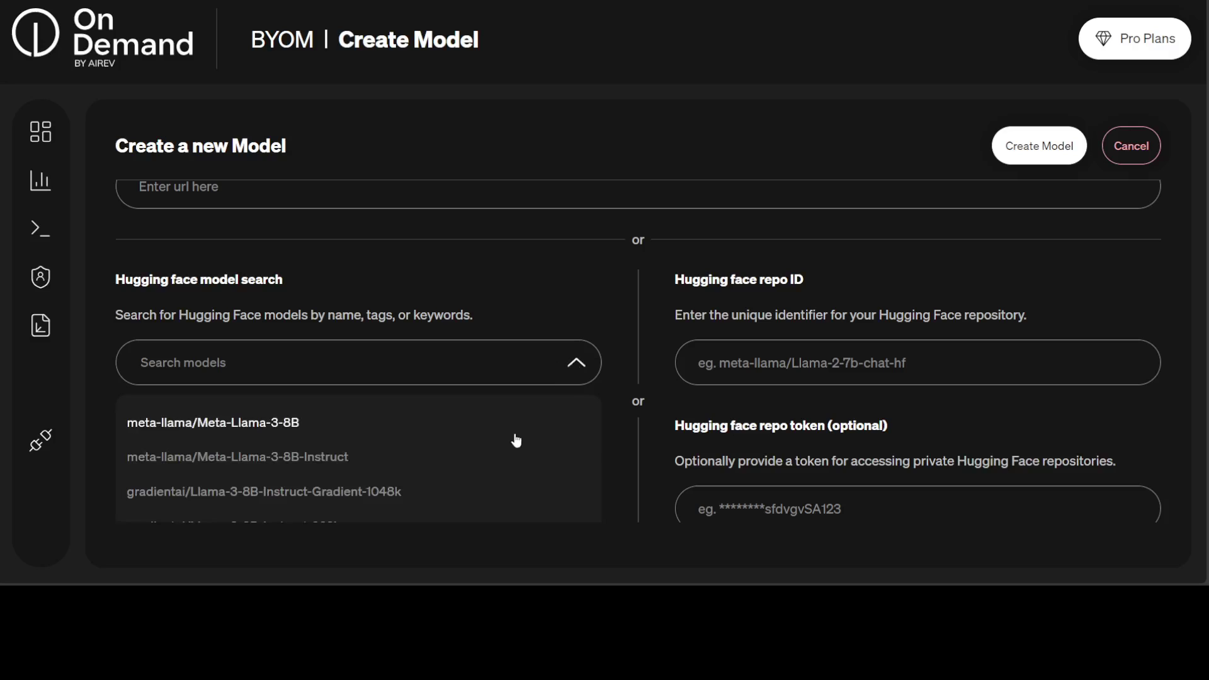
left_click(324, 429)
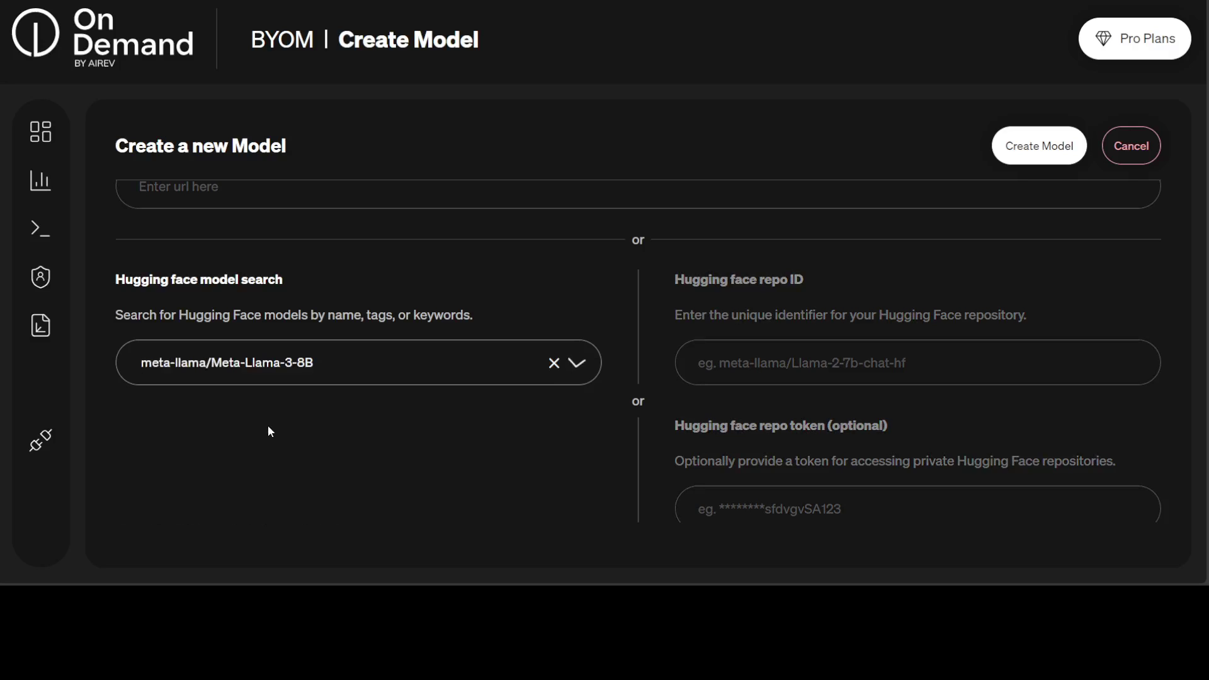
scroll(465, 447, "down", 1)
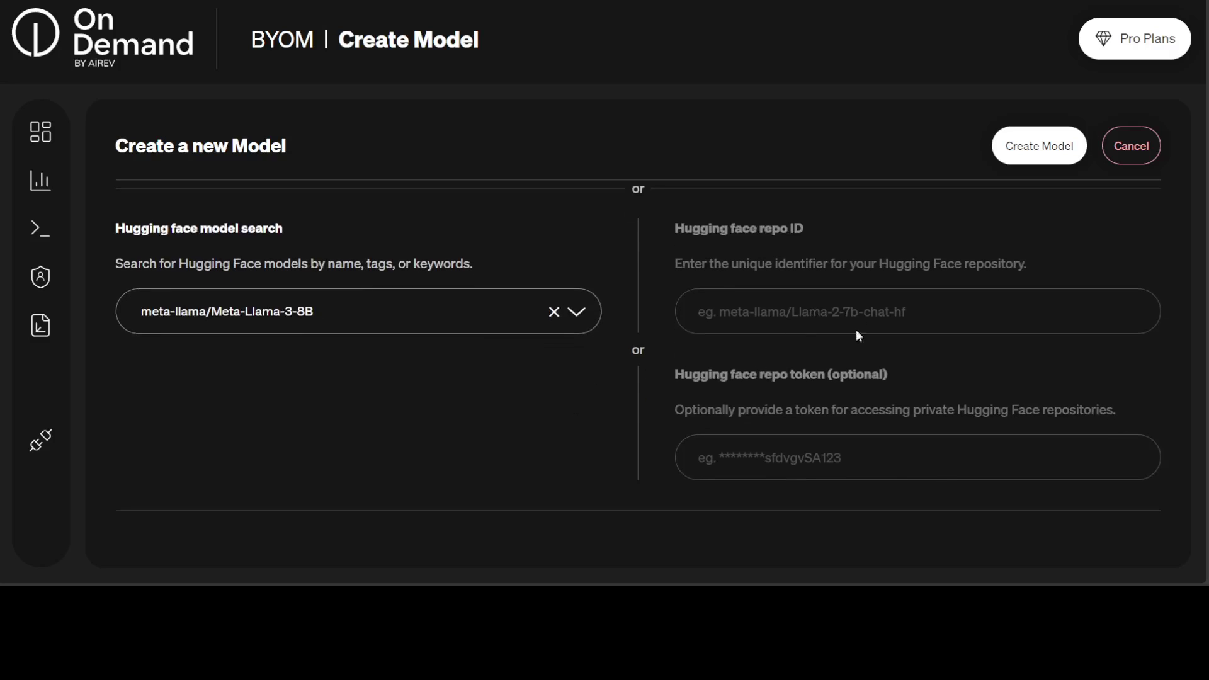
scroll(855, 353, "down", 1)
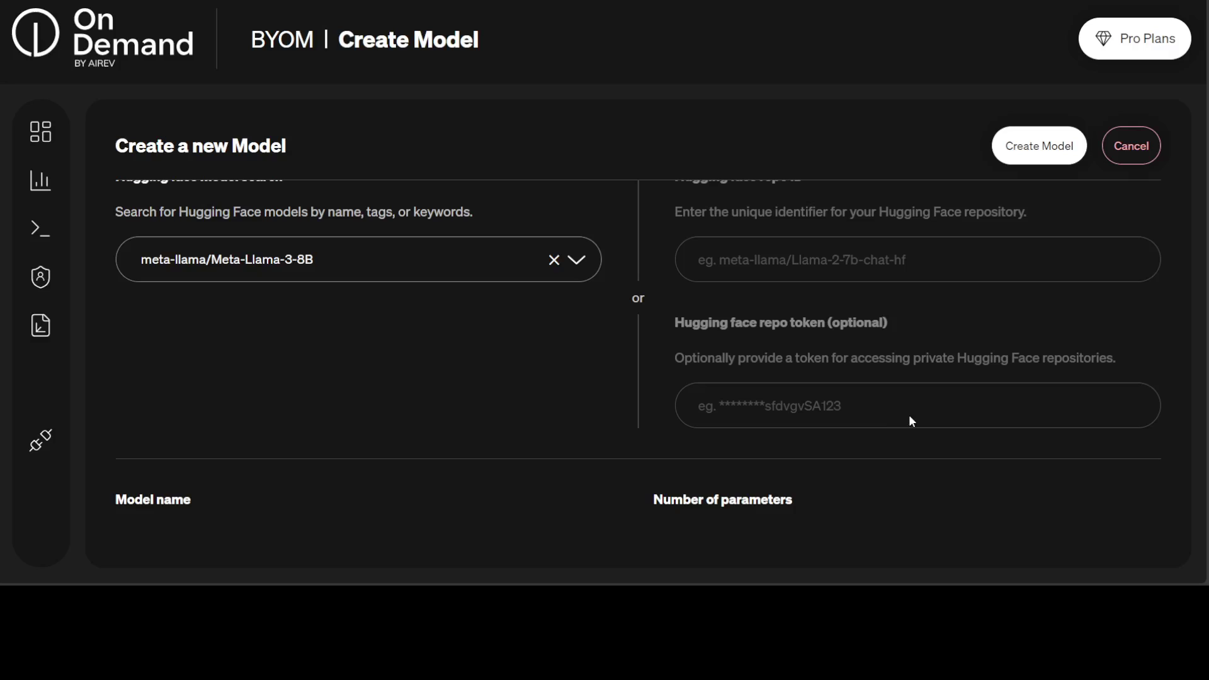
scroll(966, 410, "down", 4)
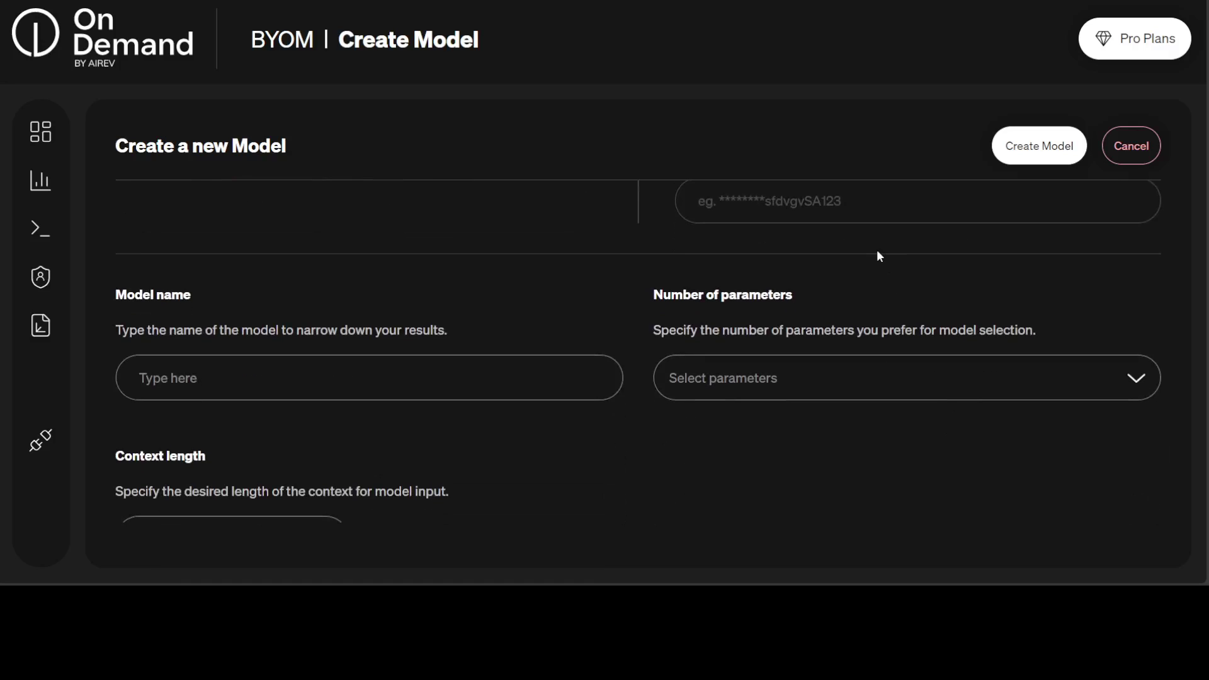
scroll(880, 249, "down", 1)
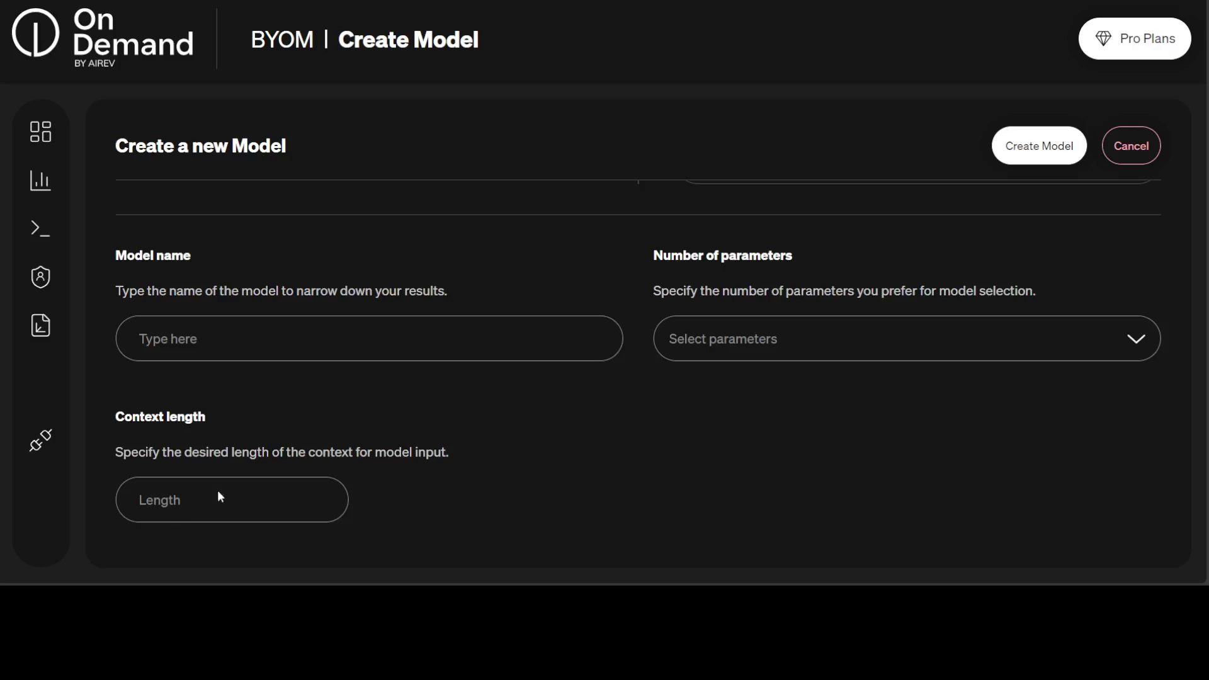
scroll(686, 403, "up", 7)
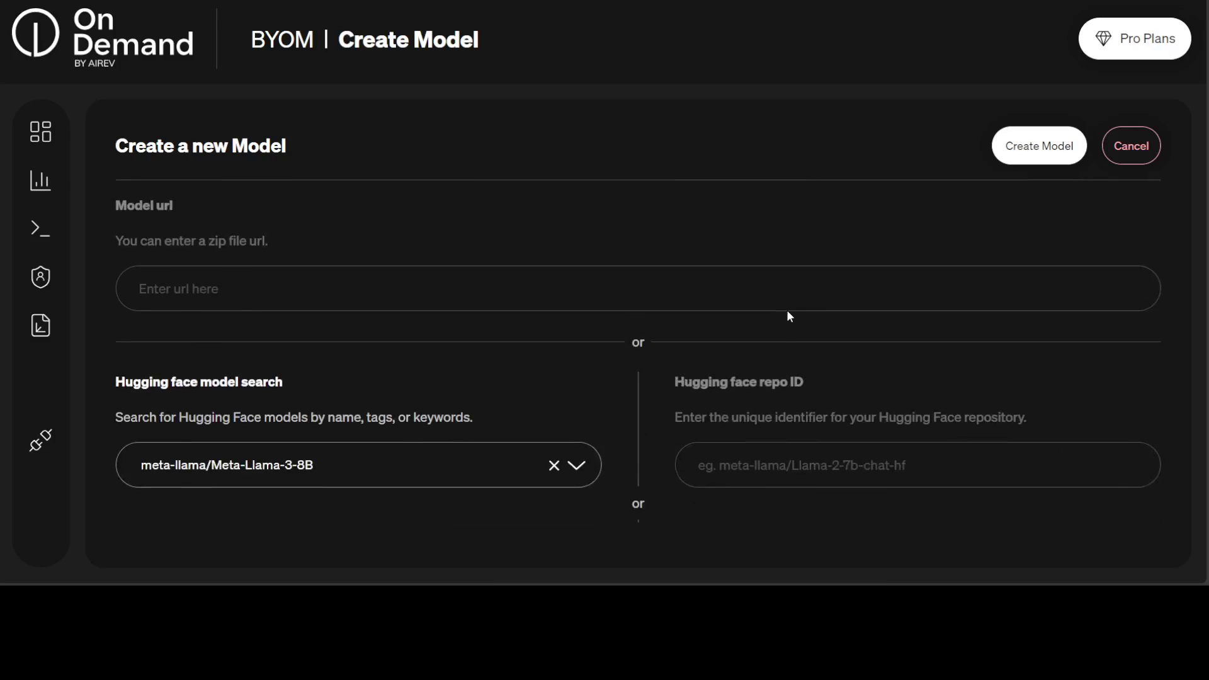
Cancel the model form and open a new endpoint, whose model list shows No data.
left_click(1137, 161)
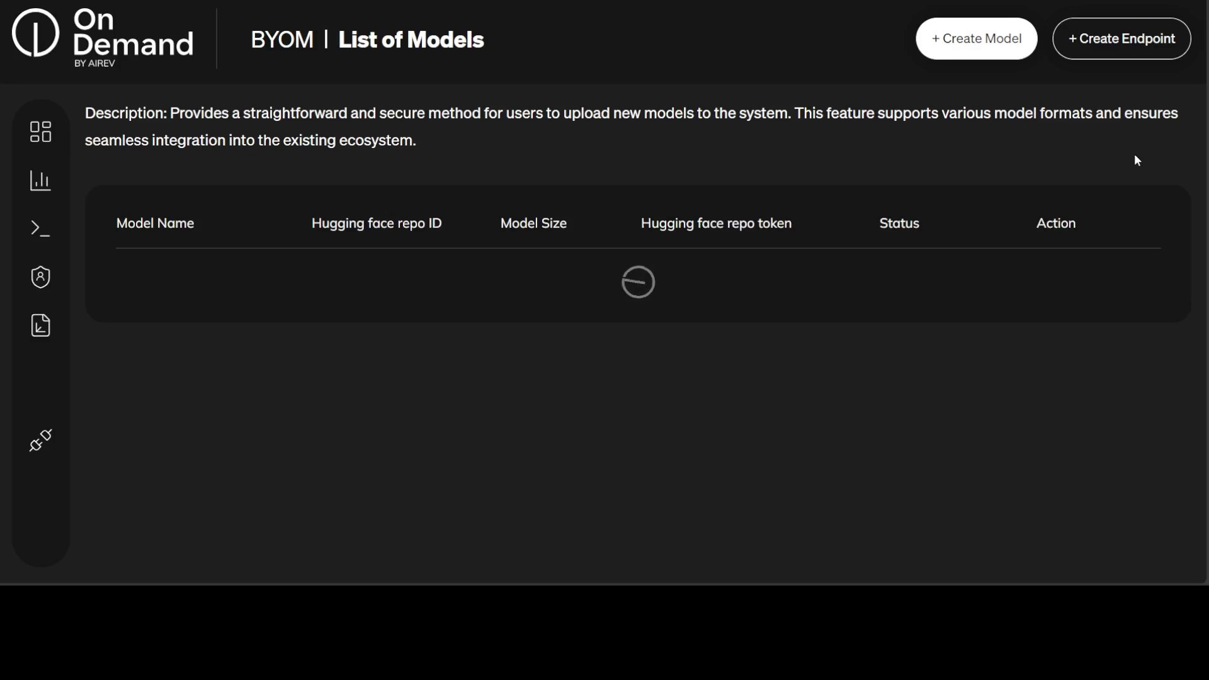
left_click(1134, 44)
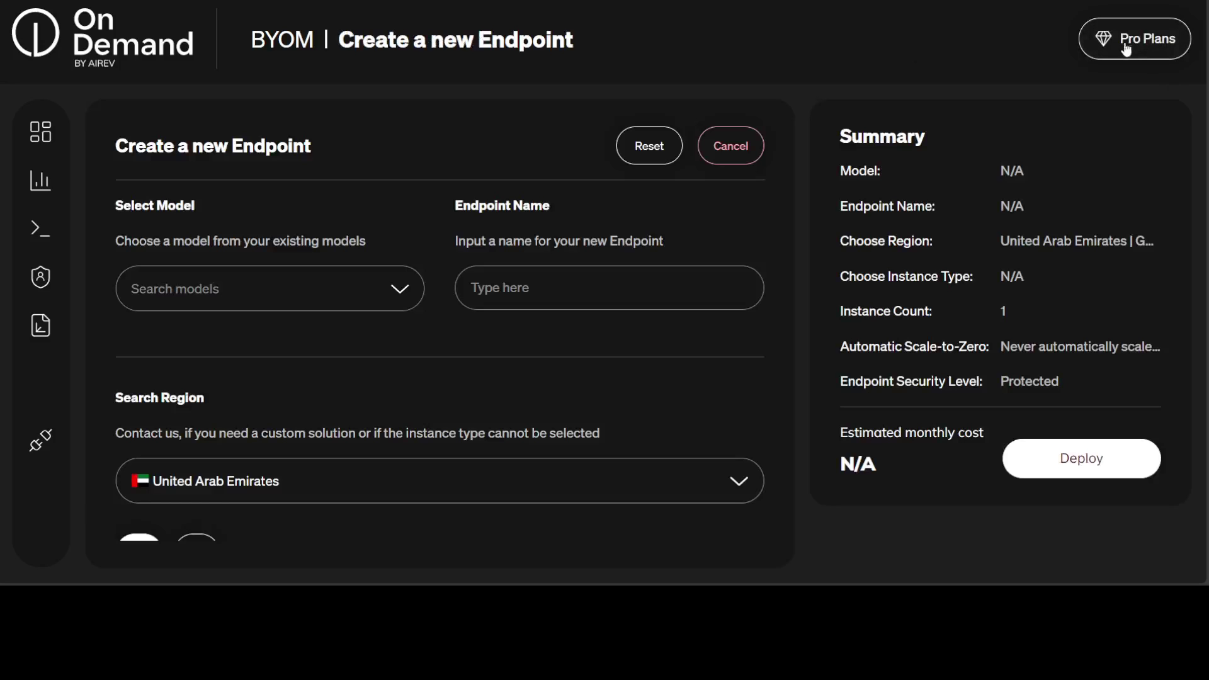
left_click(402, 300)
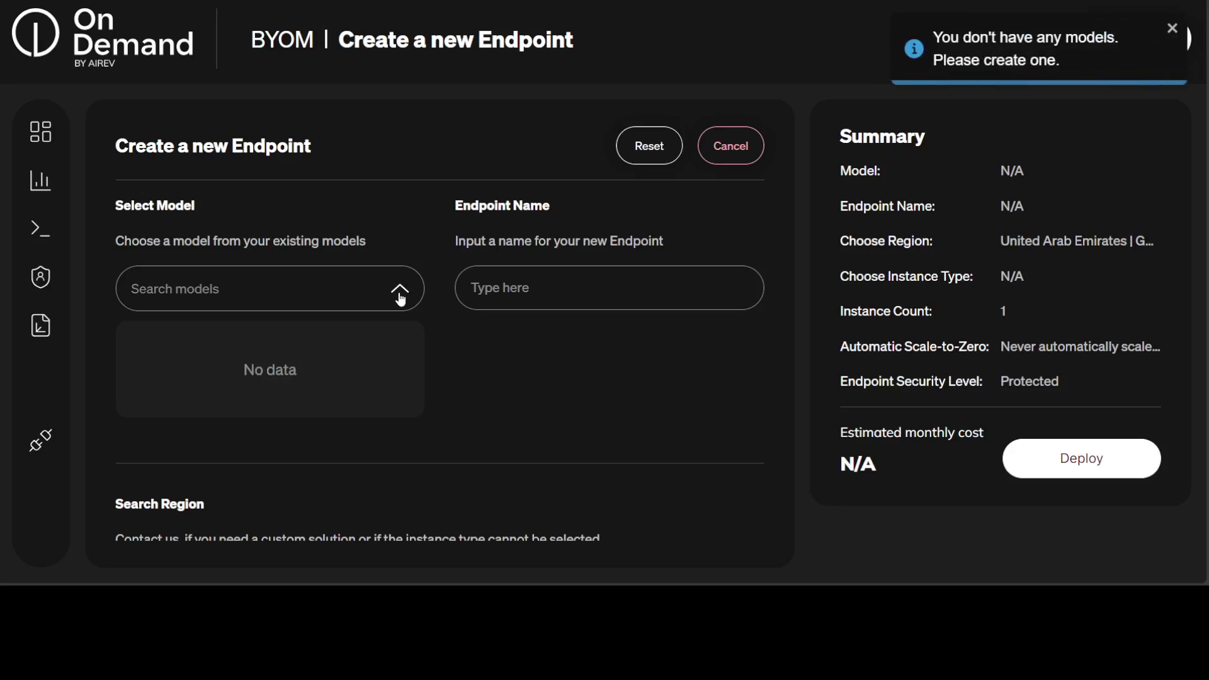
left_click(402, 300)
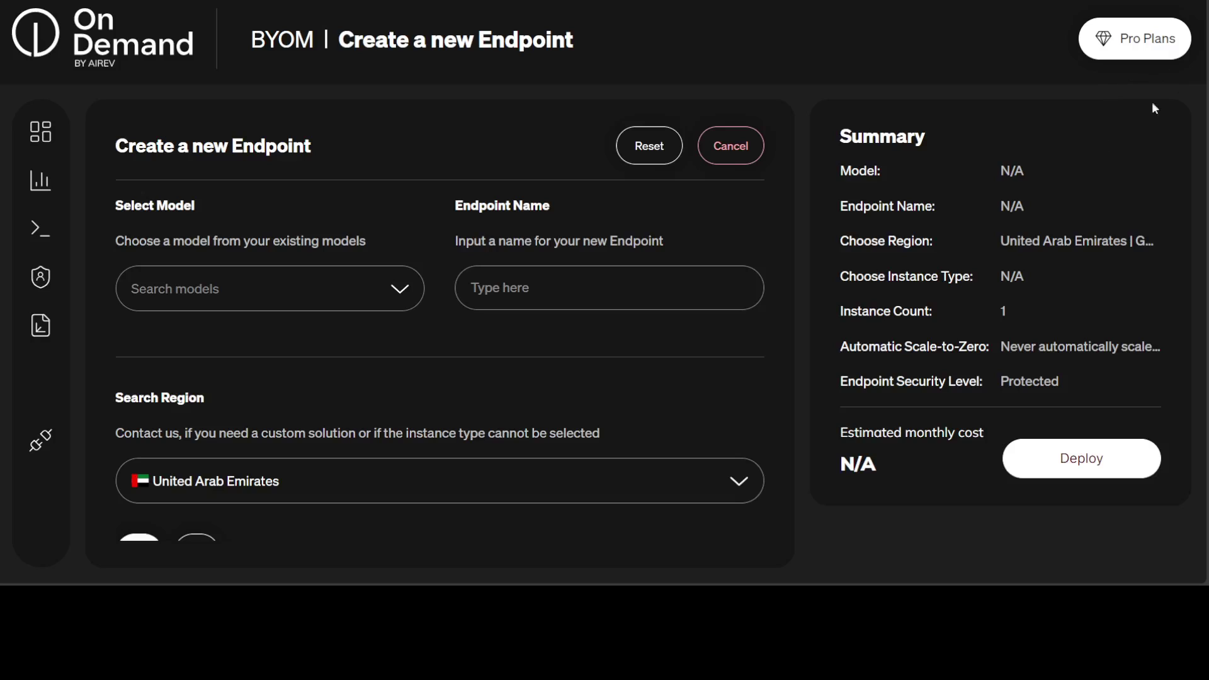
Return to the Overview dashboard from the expanded sidebar.
mouse_move(70, 296)
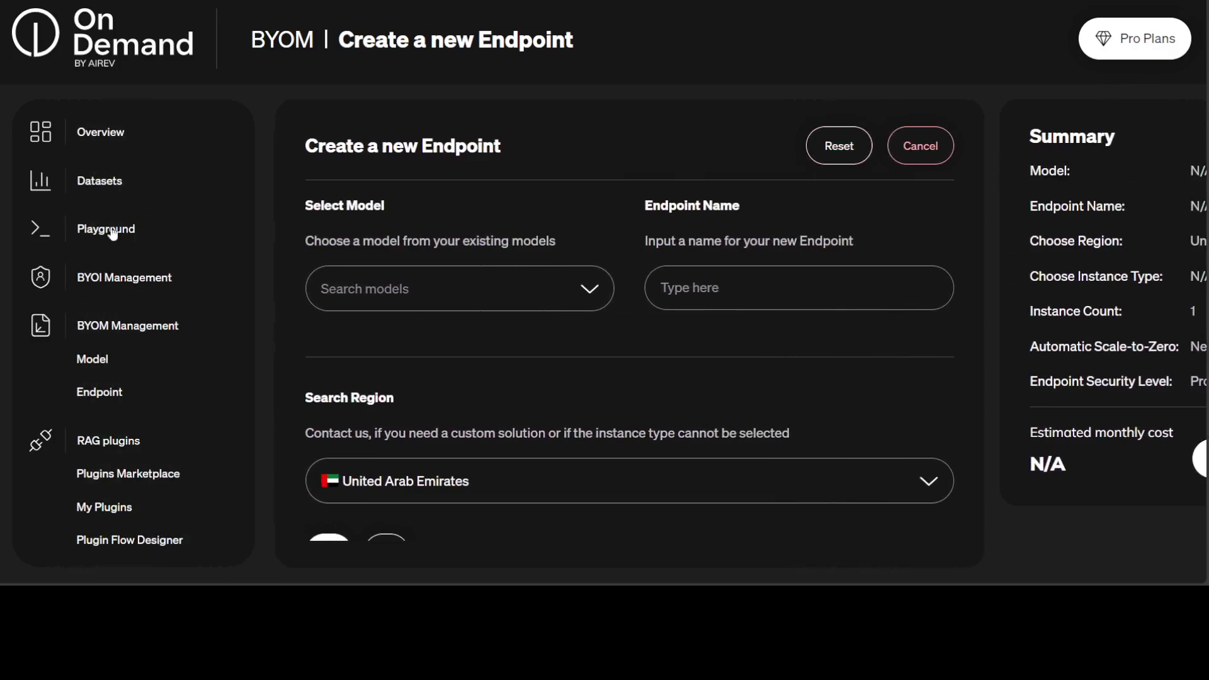
left_click(98, 133)
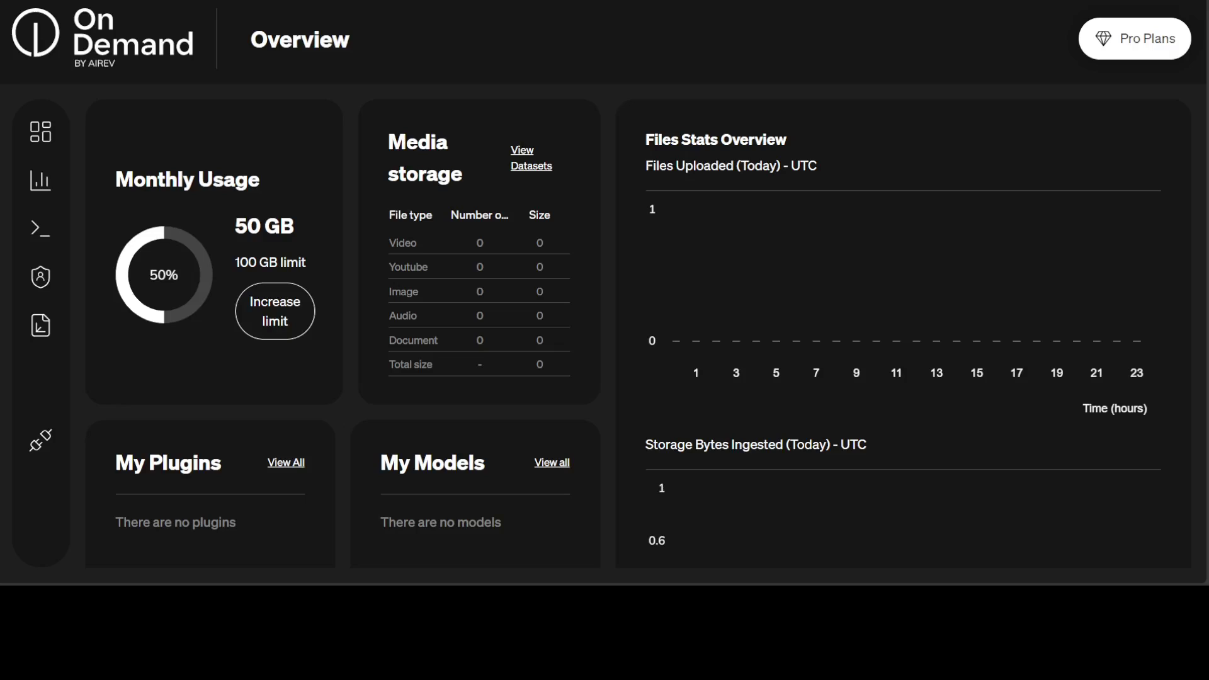